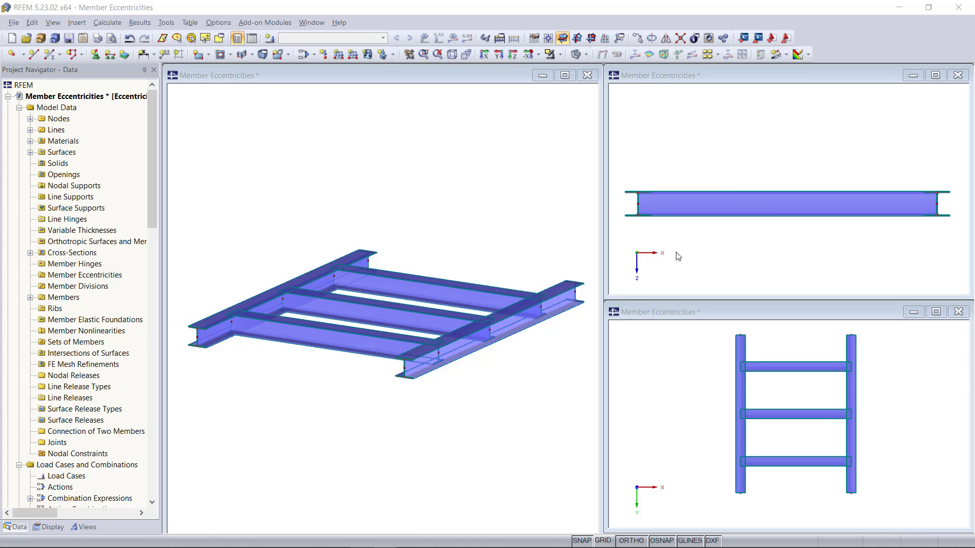
Step: Select the three cross beams together and start defining a new member eccentricity for them in their member options
left_click(641, 194)
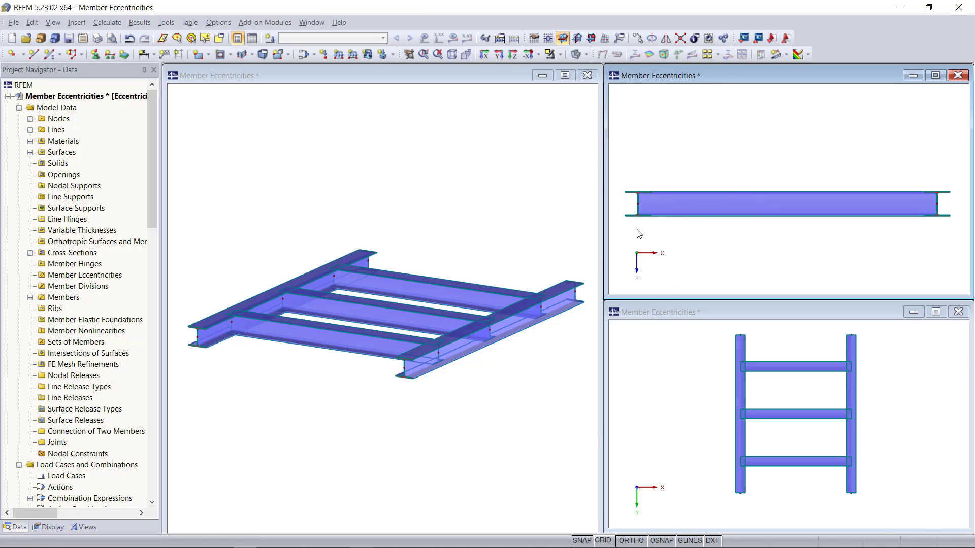
left_click(376, 442)
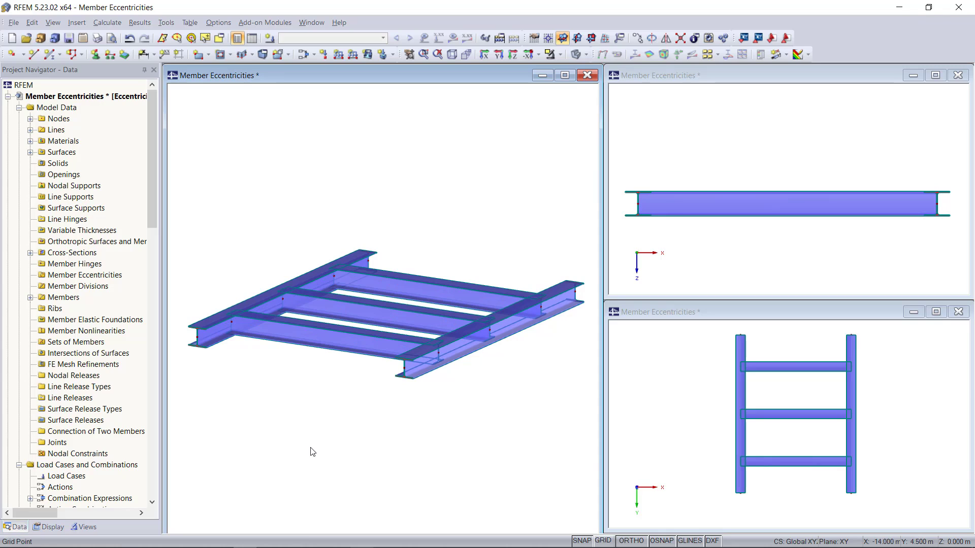
left_click(341, 342)
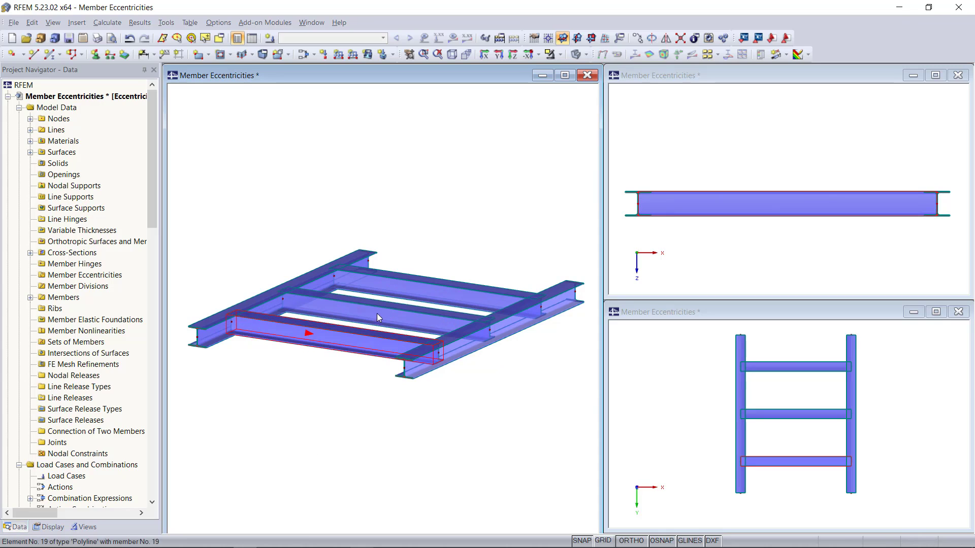
left_click(376, 312, "ctrl")
left_click(435, 287, "ctrl")
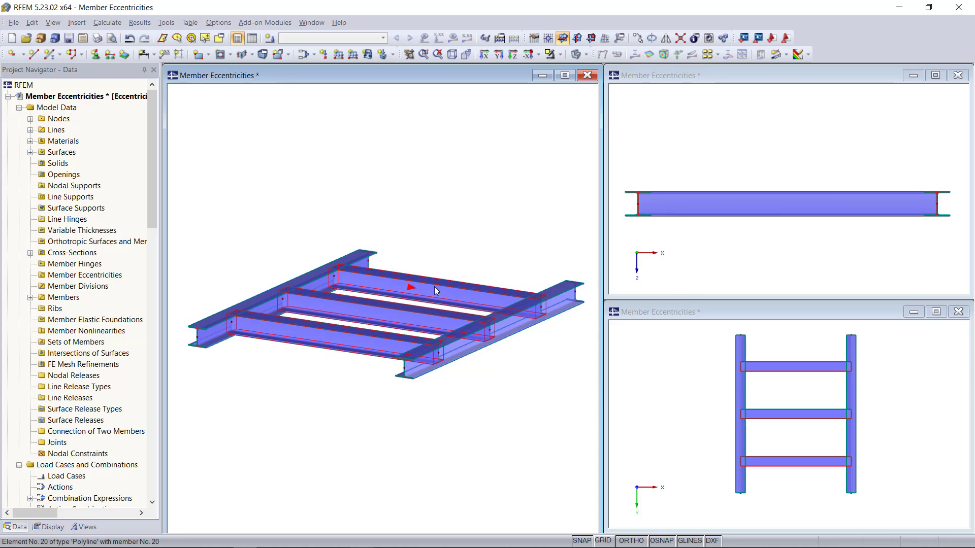
double_click(355, 344)
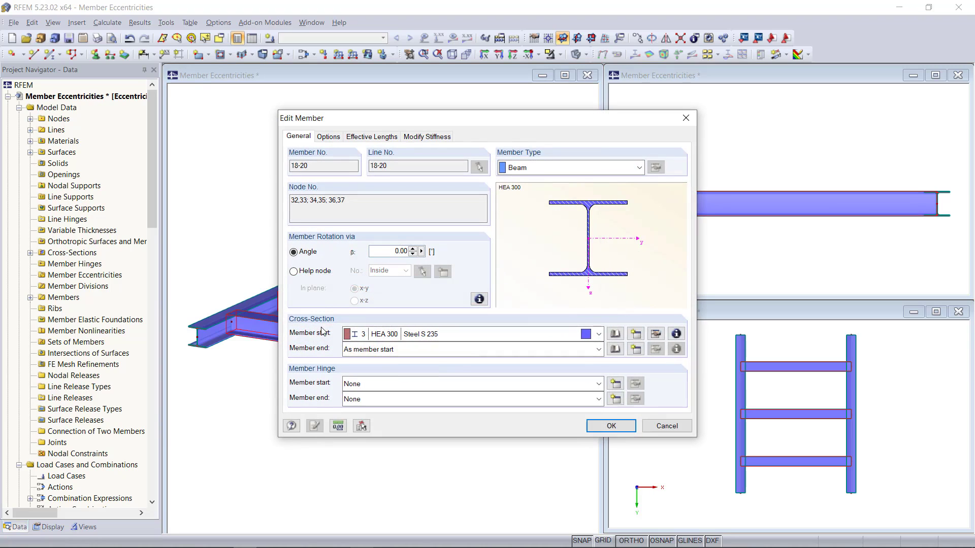
left_click(329, 137)
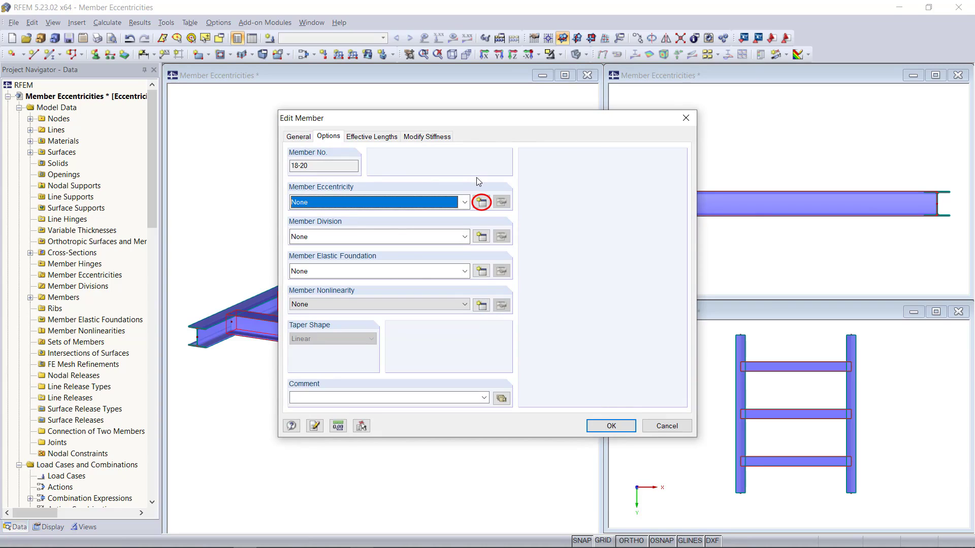
left_click(482, 205)
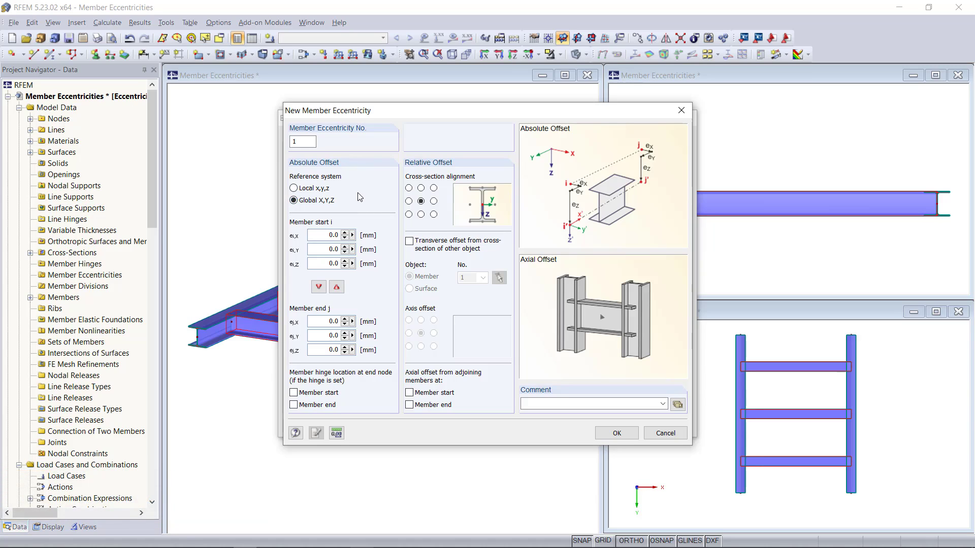
Step: Set a global Z offset of -200 mm at both member start and member end, and apply the eccentricity to the cross beams
left_click(294, 202)
left_click(331, 263)
key("BackSpace")
left_click(340, 350)
type("-2")
left_click(609, 433)
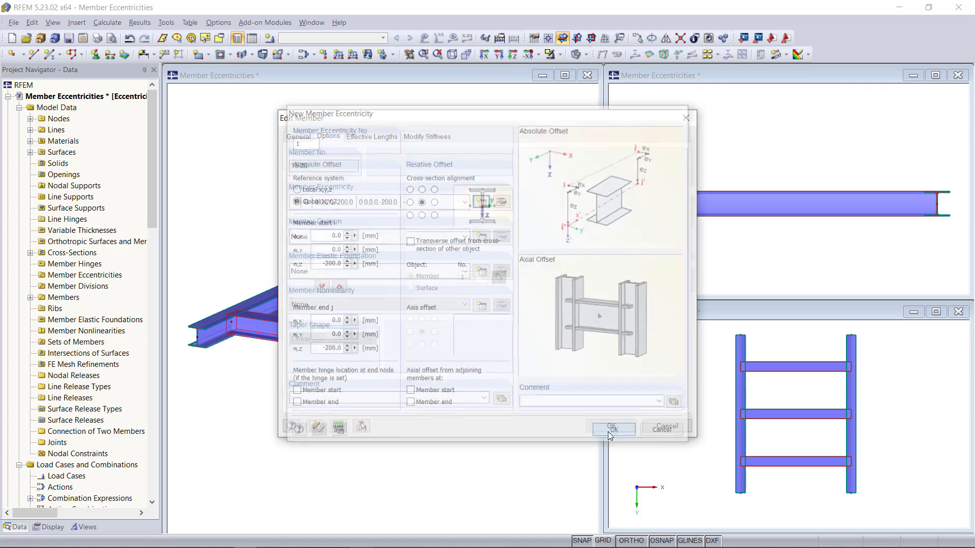
left_click_drag(536, 122, 421, 107)
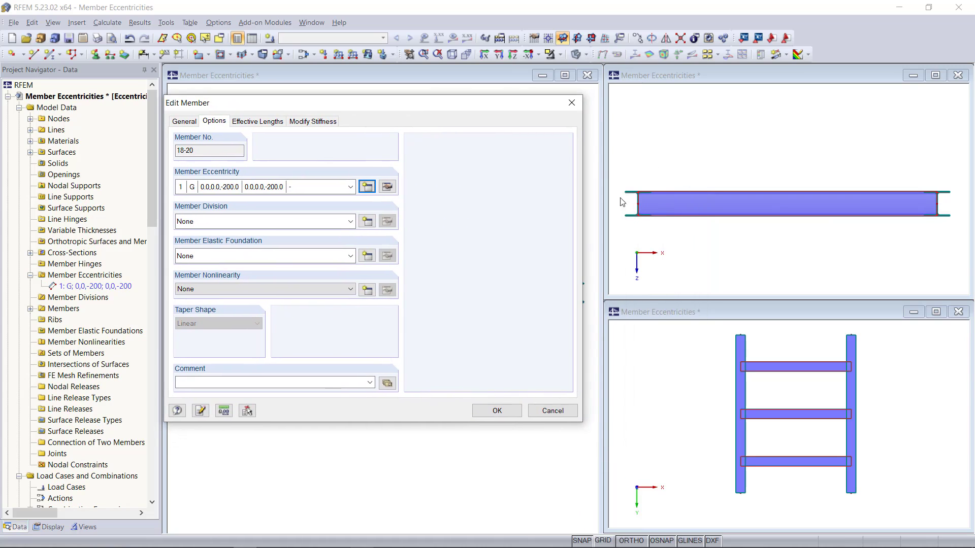
left_click(496, 411)
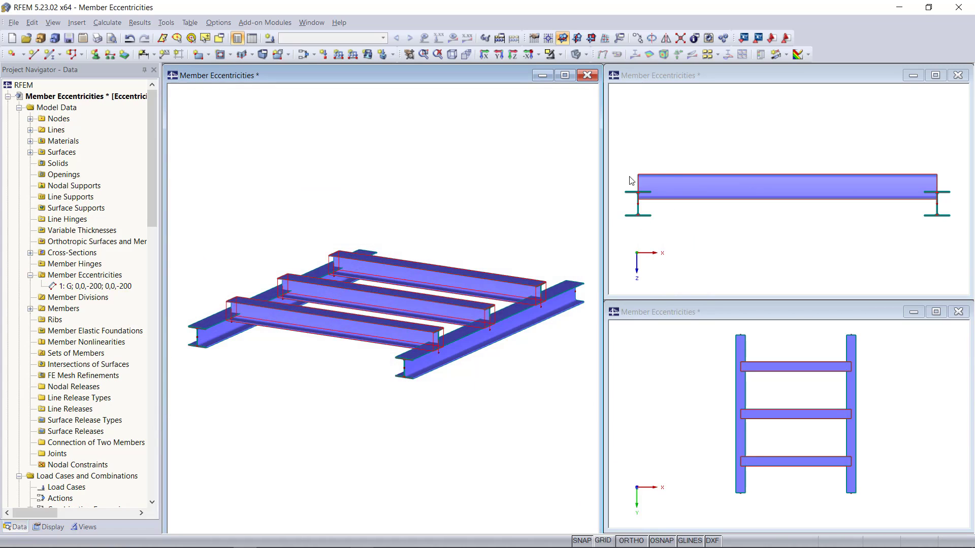
left_click(539, 229)
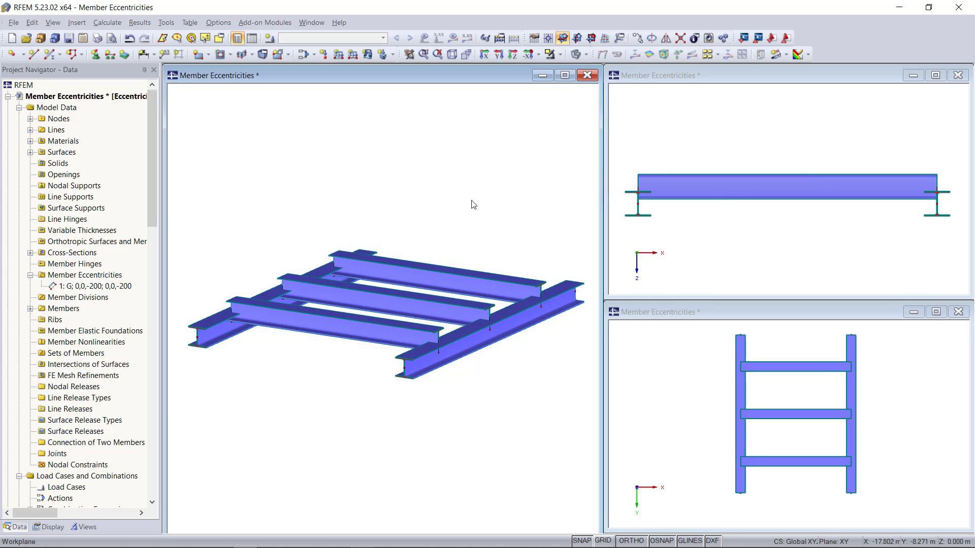
Step: Show the isometric view as a wireframe and examine how the offset cross beams connect to the main girders
left_click(575, 54)
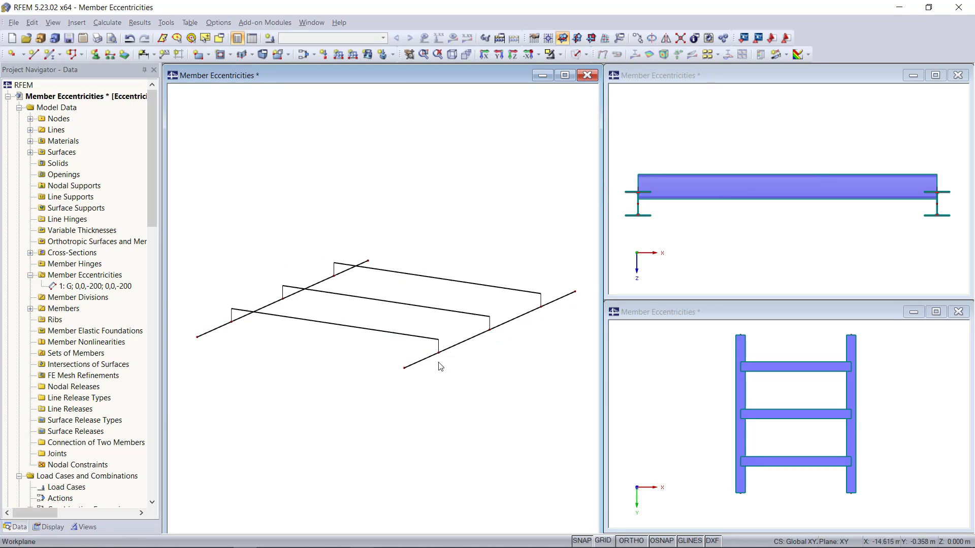
scroll(438, 358, "up", 2)
scroll(438, 348, "up", 3)
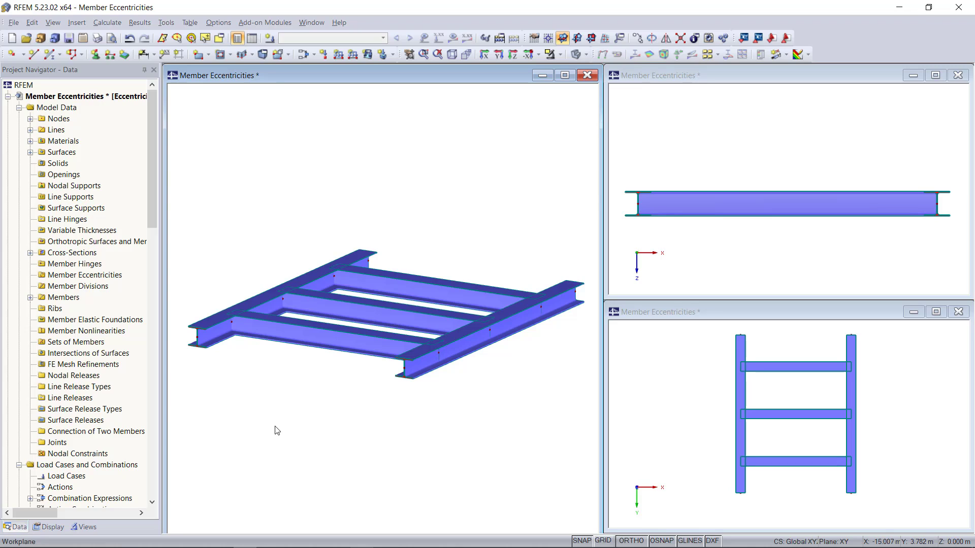
Step: Create a member eccentricity with top-centre cross-section alignment and a transverse offset from member 16, using the bottom-centre axis offset
right_click(87, 277)
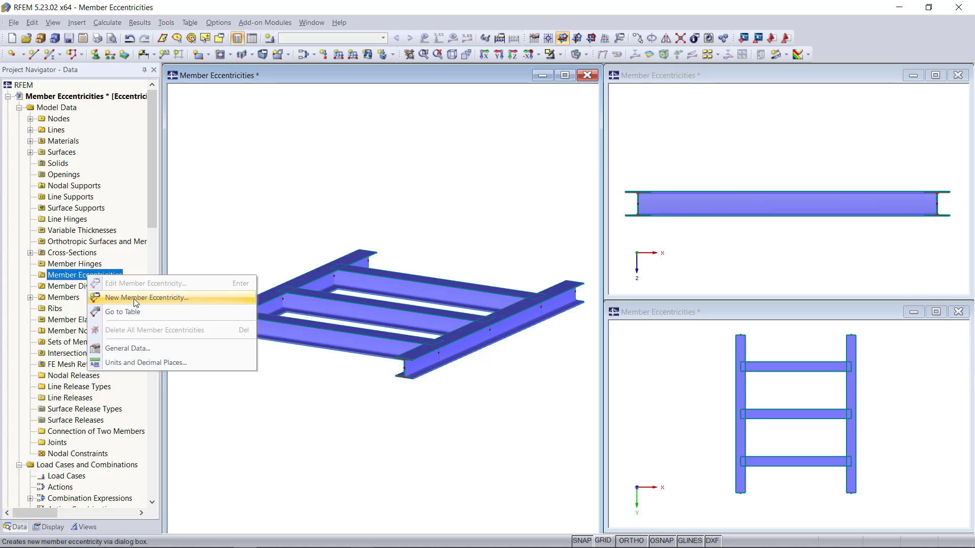
left_click(133, 298)
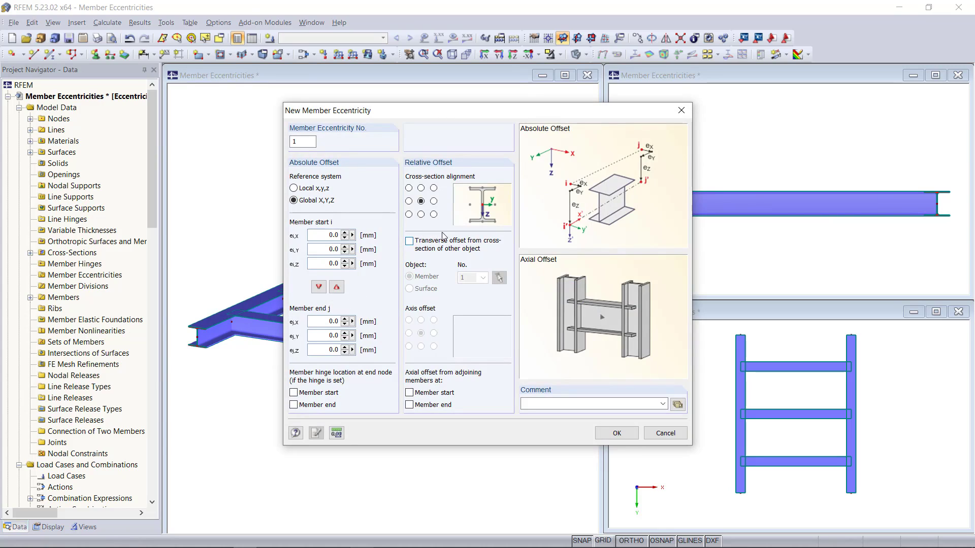
left_click(420, 189)
left_click(409, 242)
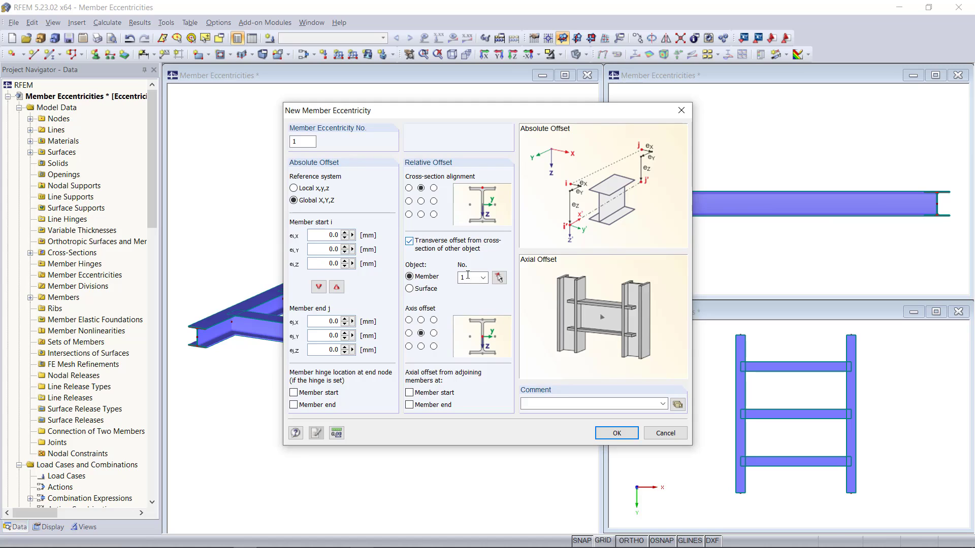
left_click(499, 278)
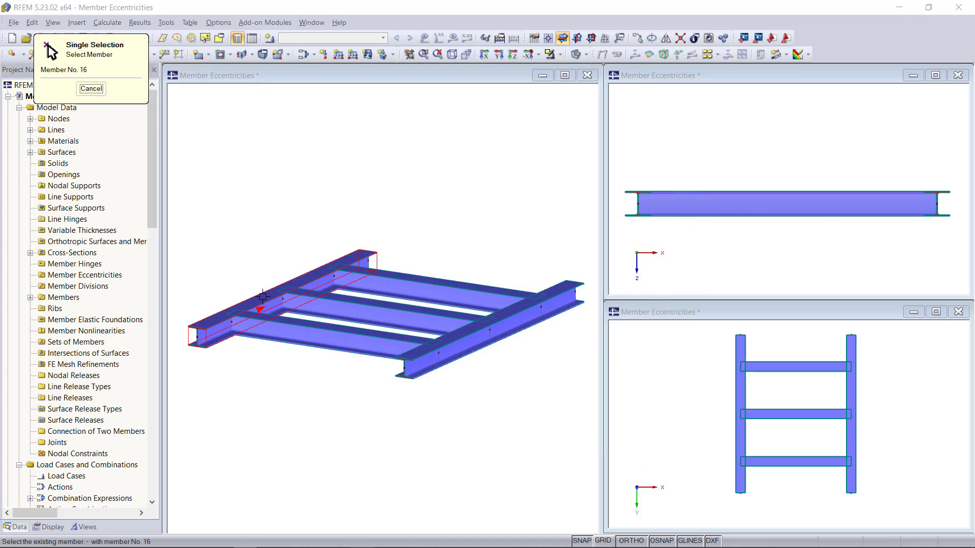
left_click(263, 297)
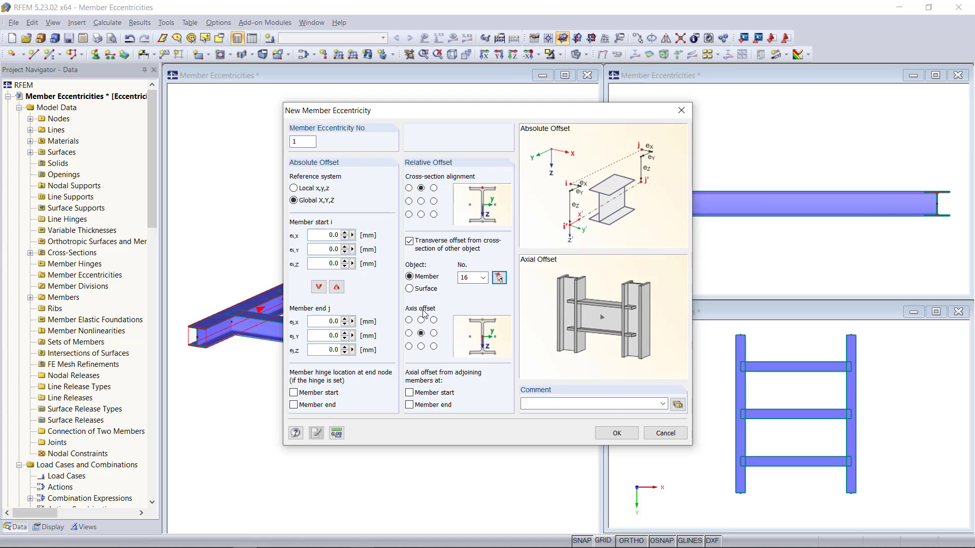
left_click(421, 347)
left_click(616, 433)
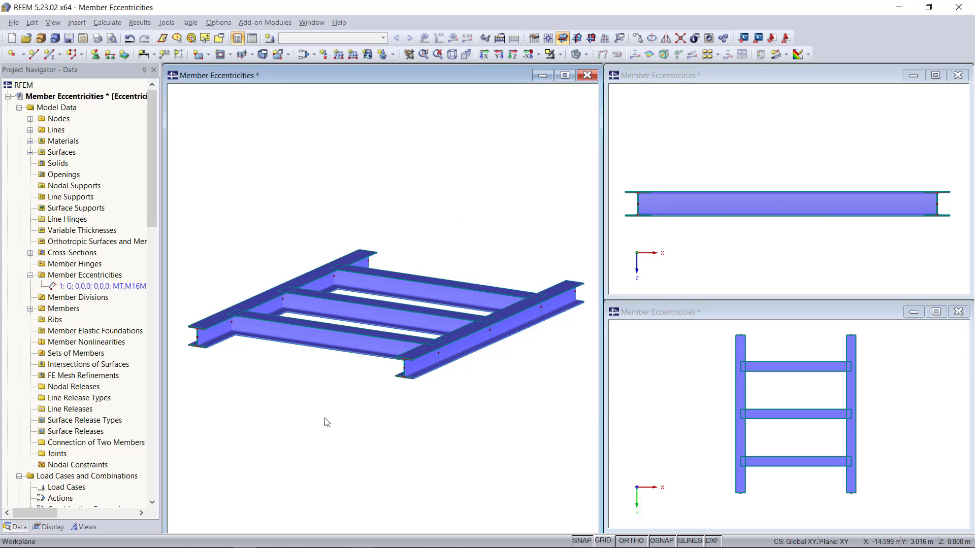
Step: Assign the relative-offset eccentricity graphically to the full length of cross beams 18-20
right_click(86, 286)
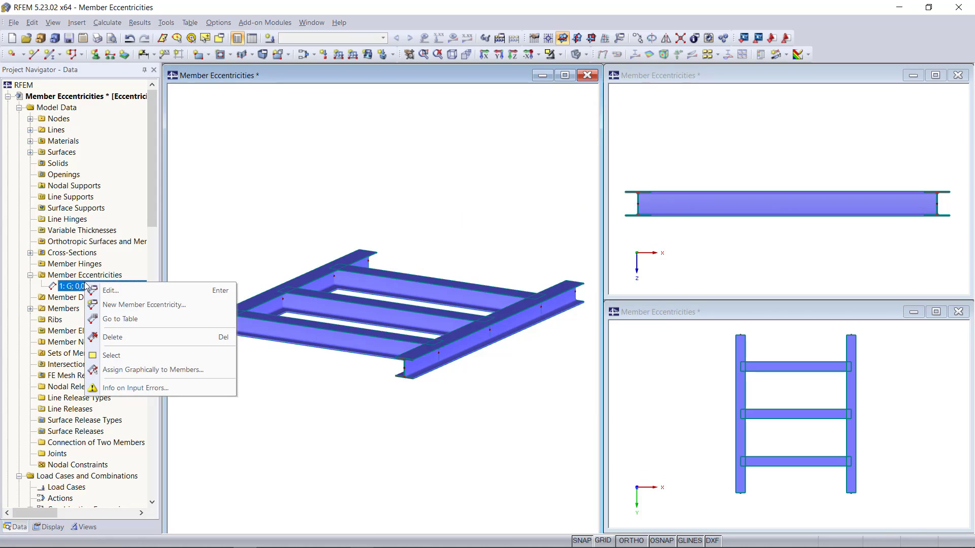
left_click(169, 370)
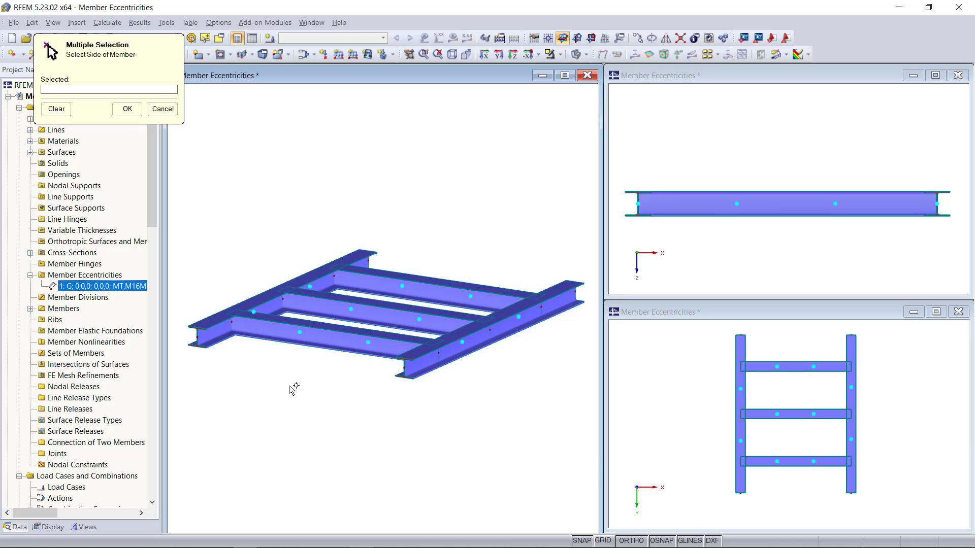
left_click(287, 332)
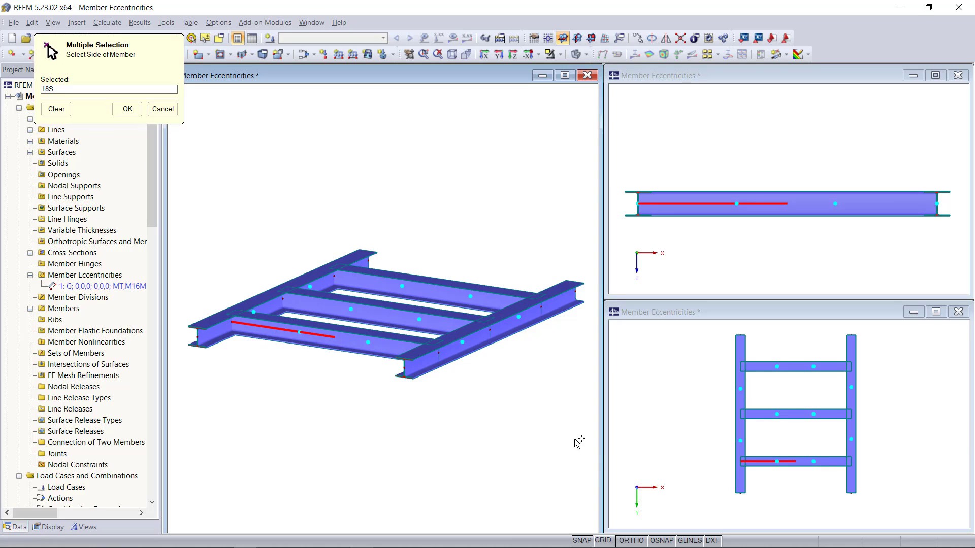
left_click(377, 346)
left_click(412, 319)
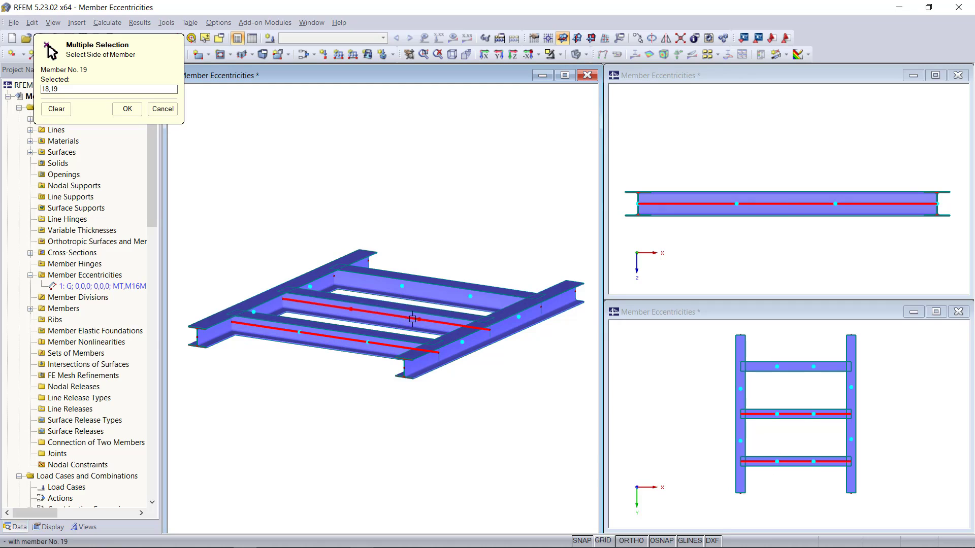
left_click(423, 289)
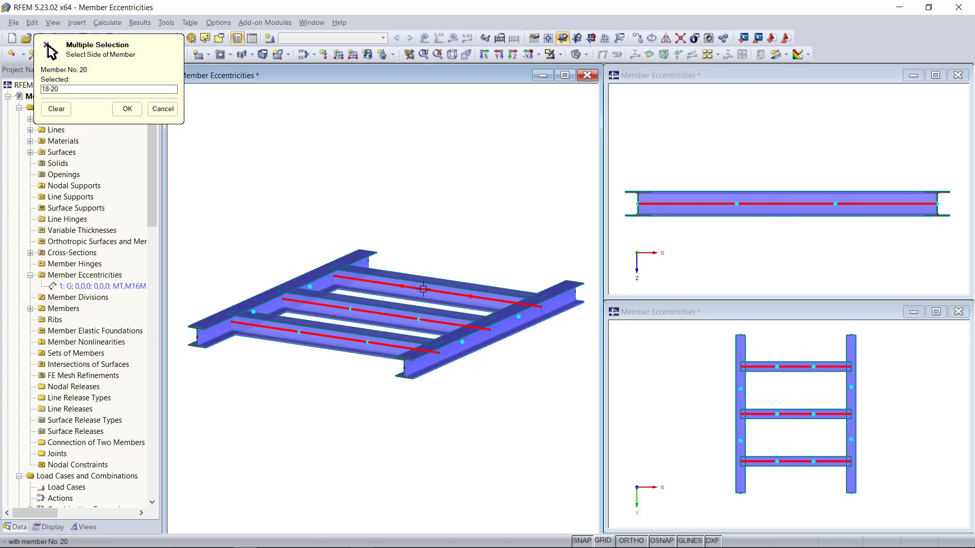
left_click(127, 109)
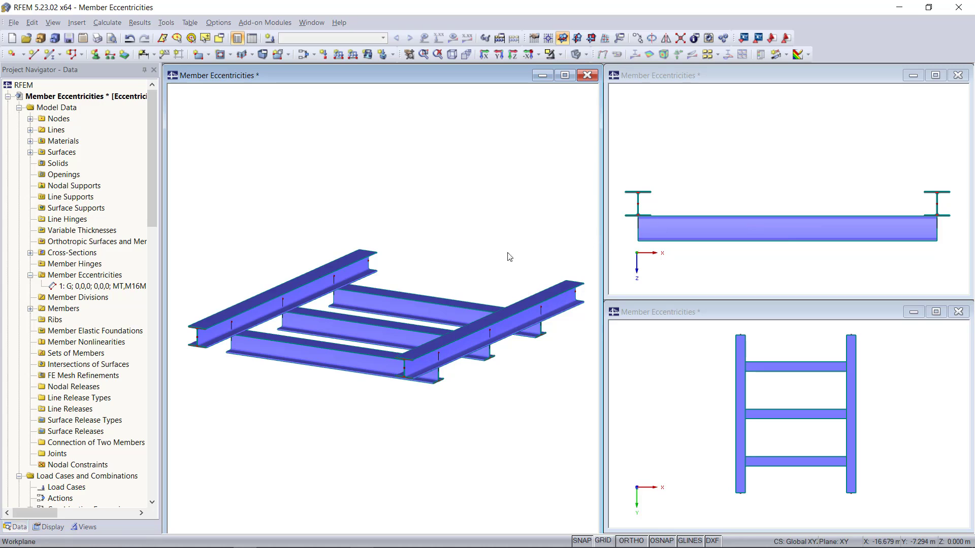
Step: Change the existing eccentricity to bottom-centre cross-section alignment and top-centre axis offset so the cross beams sit on the girders
right_click(89, 287)
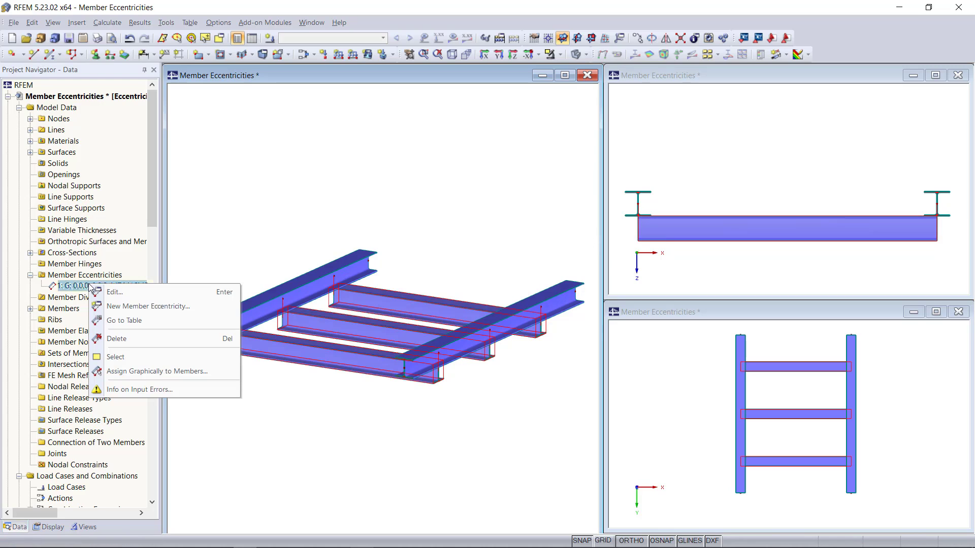
left_click(127, 292)
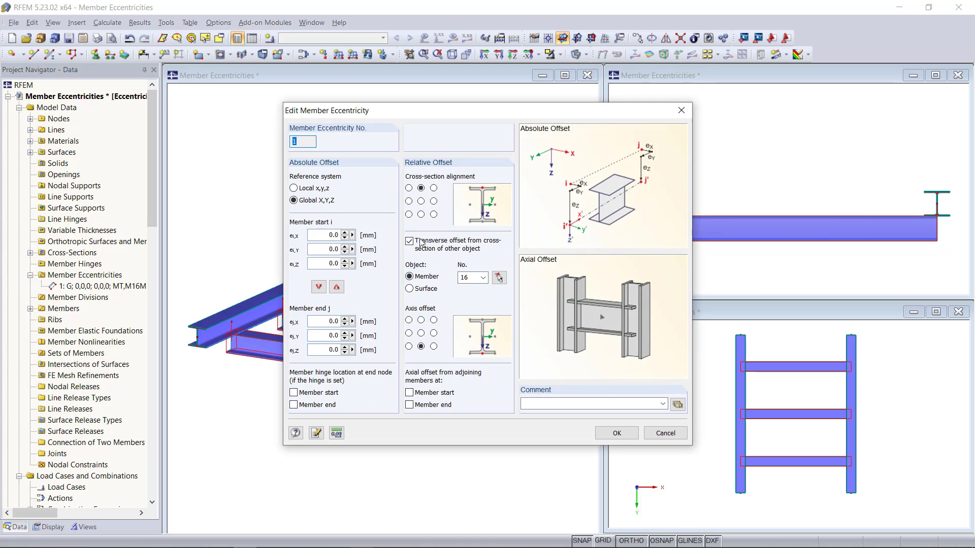
left_click(421, 214)
left_click(421, 320)
left_click(617, 433)
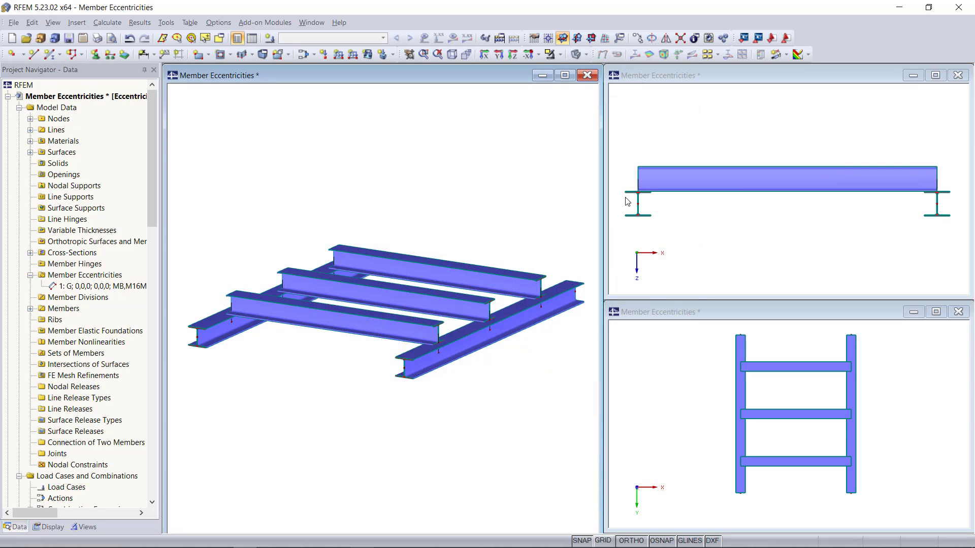
scroll(630, 212, "up", 5)
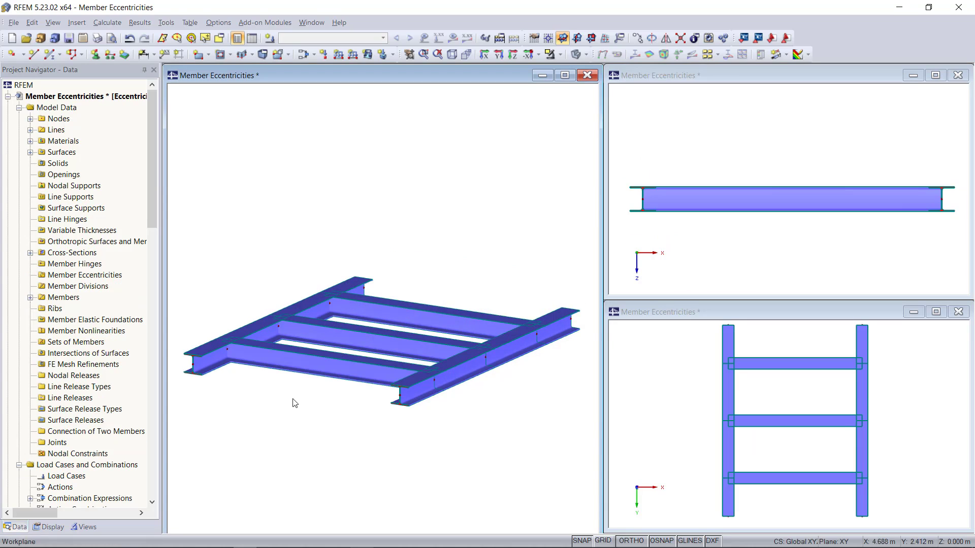
Step: Give cross beams 13-15 a new member eccentricity with axial offset from adjoining members at both member start and member end
left_click(381, 337, "ctrl")
left_click(386, 312, "ctrl")
double_click(319, 369)
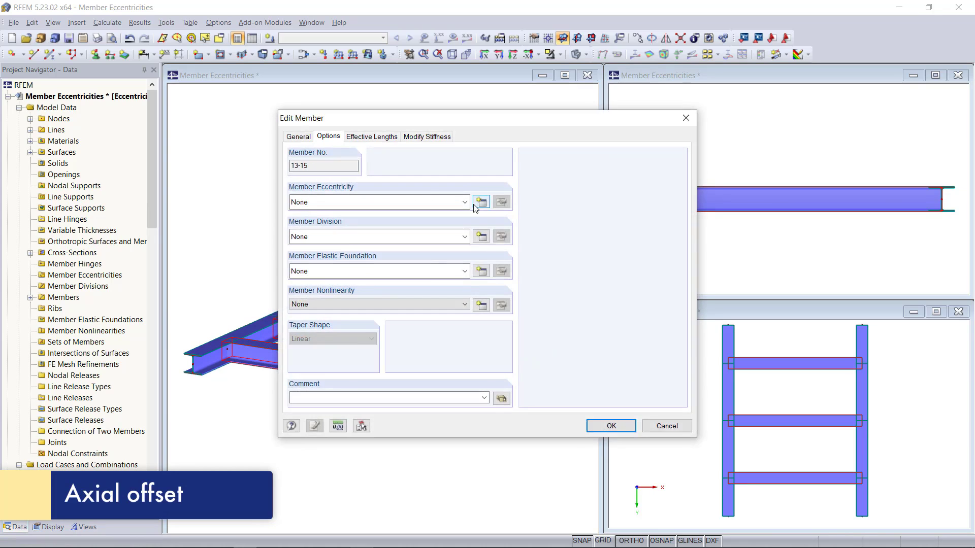
left_click(481, 203)
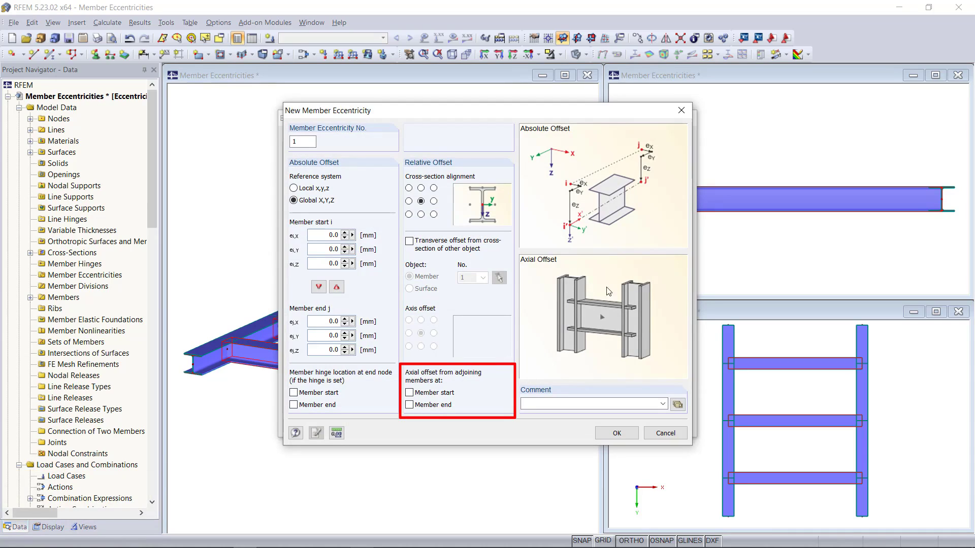
left_click(409, 393)
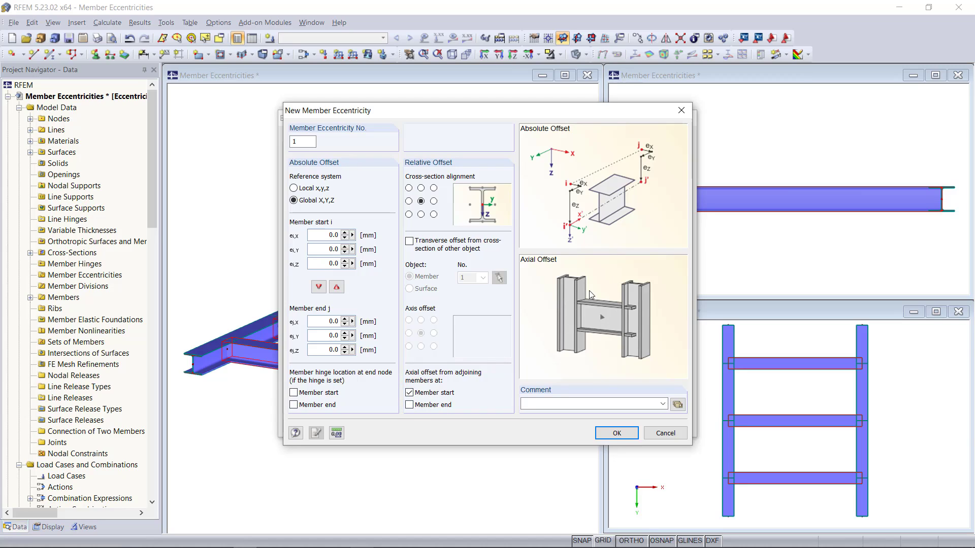
left_click(409, 404)
left_click(617, 433)
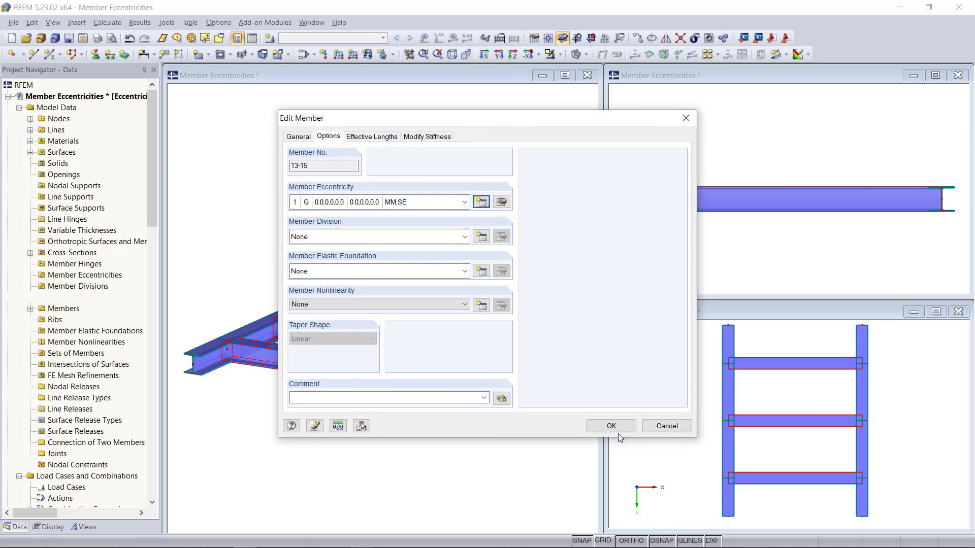
left_click(612, 426)
scroll(731, 416, "up", 4)
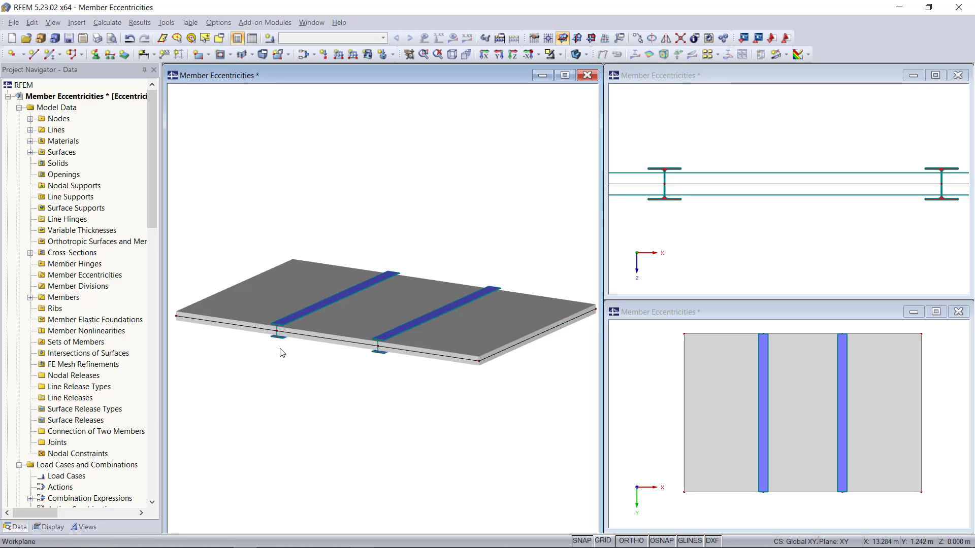
Step: Start a new member eccentricity for slab beams 22 and 23 with top-centre cross-section alignment
left_click(281, 323)
left_click(393, 331, "ctrl")
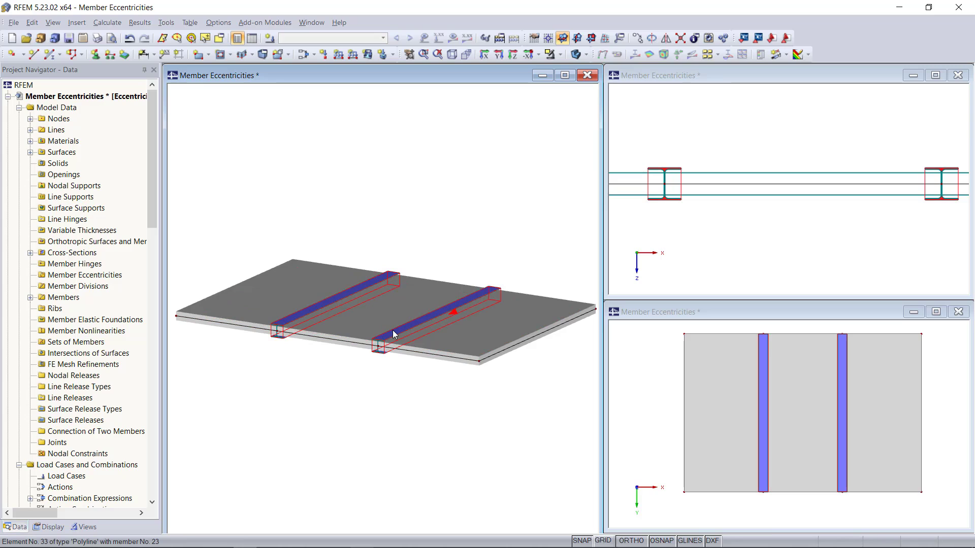
double_click(390, 334)
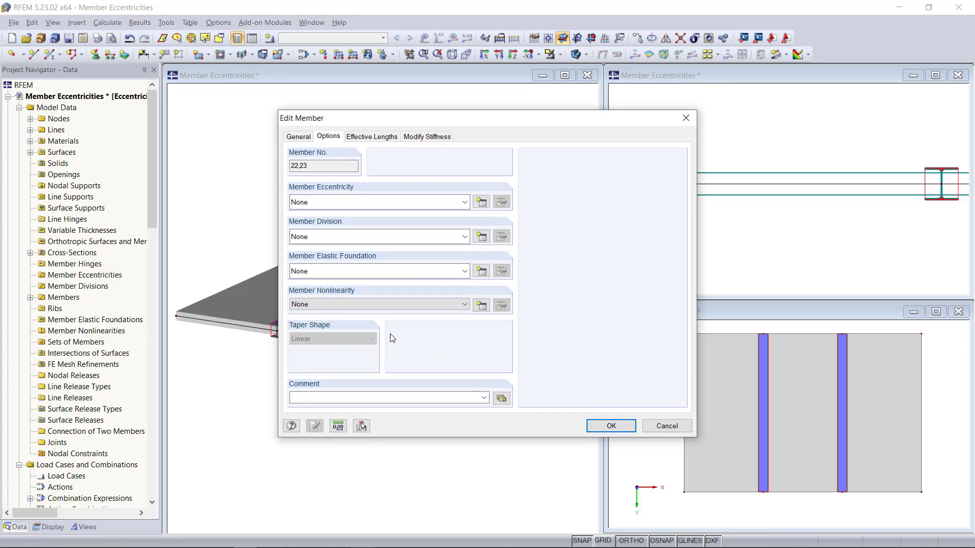
left_click(481, 199)
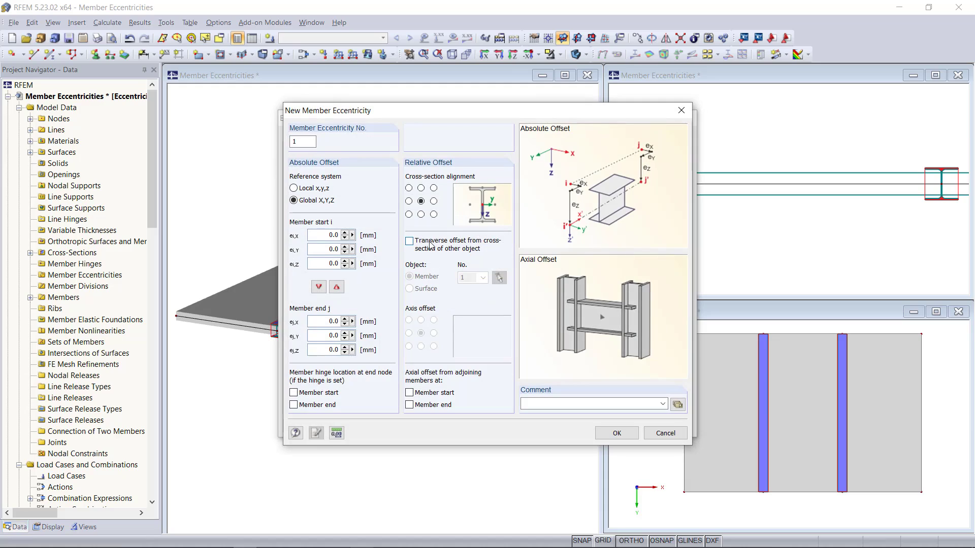
left_click(421, 189)
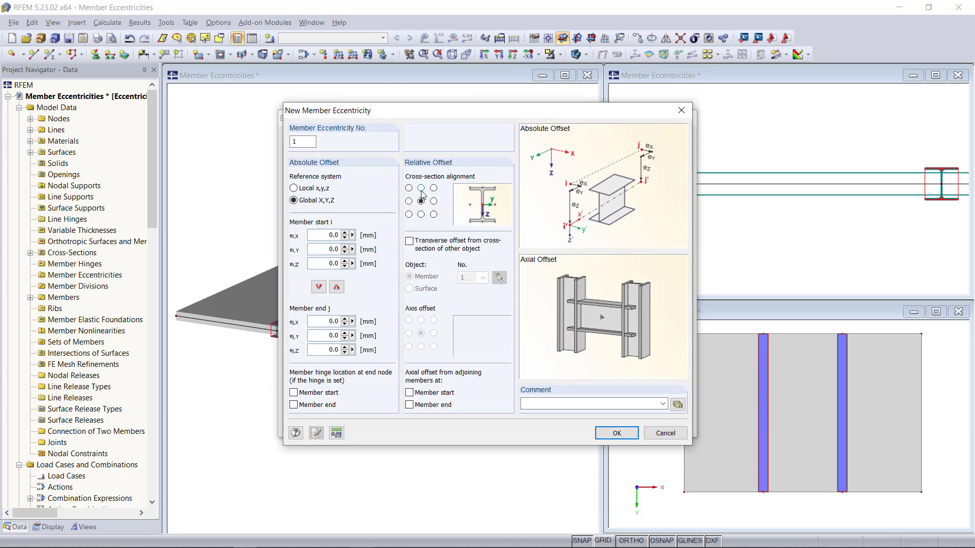
Step: Add a transverse offset from slab surface 2 with the bottom axis offset, and apply the eccentricity to both beams
left_click(417, 246)
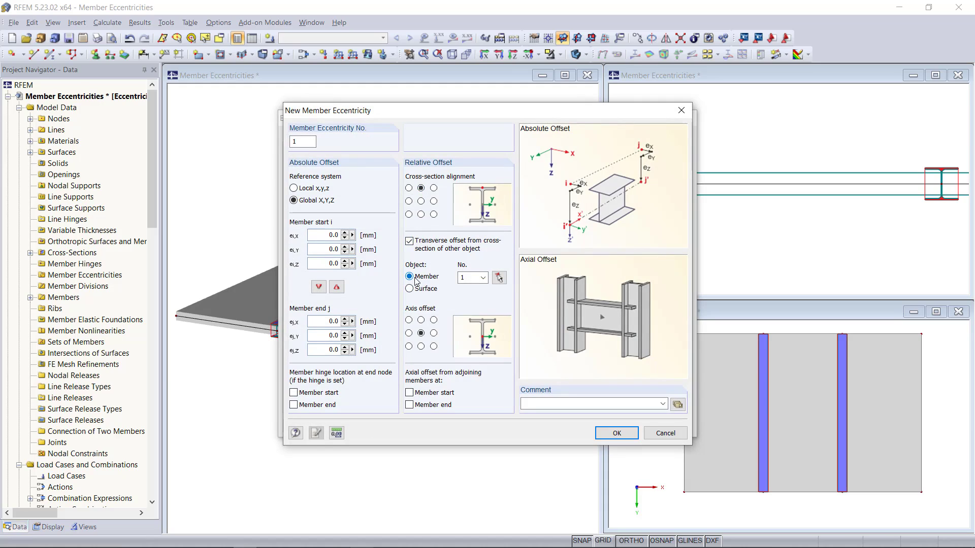
left_click(411, 289)
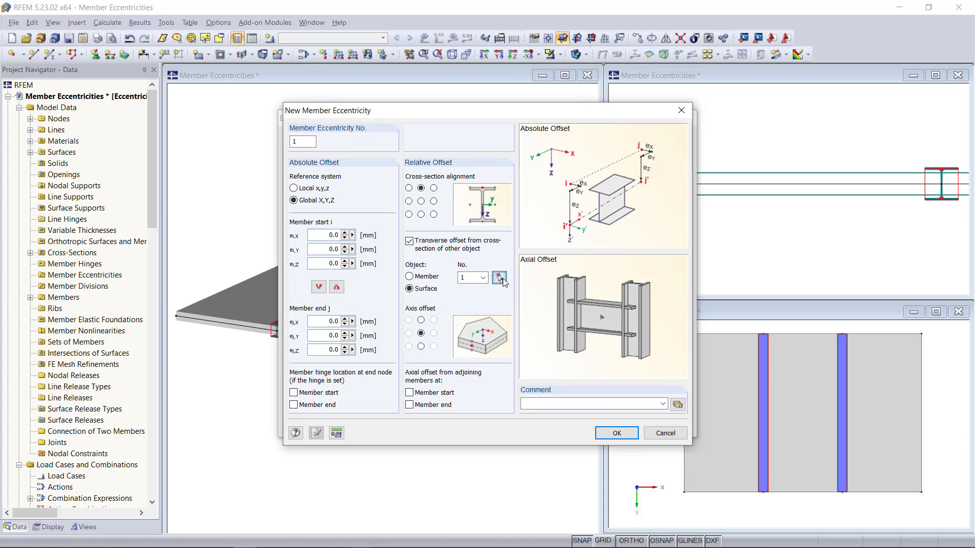
left_click(499, 277)
left_click(371, 302)
left_click(421, 347)
left_click(616, 435)
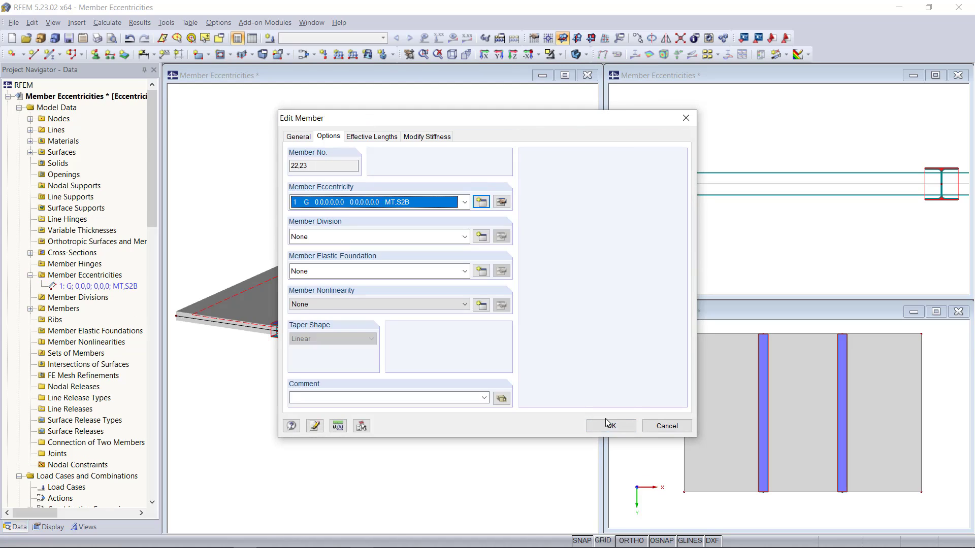
left_click_drag(542, 123, 437, 118)
left_click(512, 422)
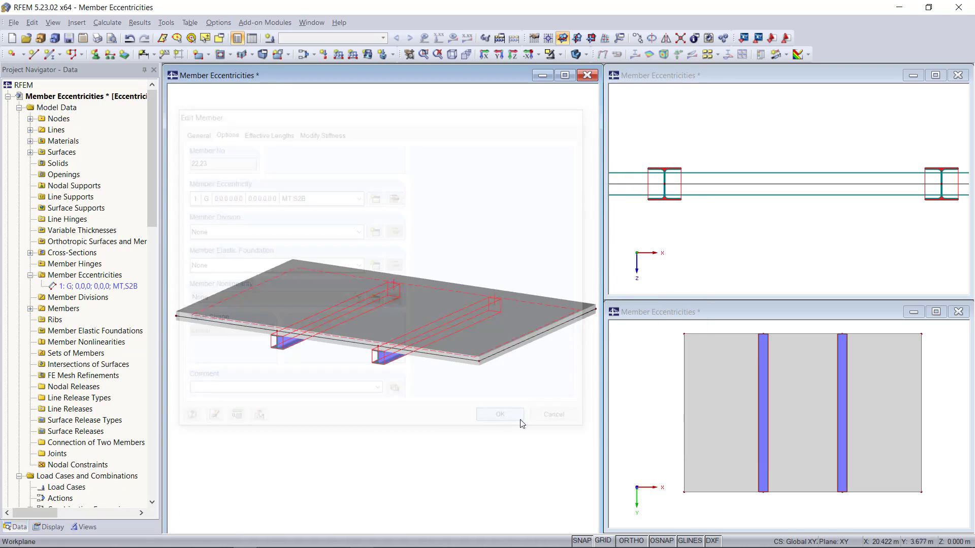
Step: Inspect in the side view how the beams' top flanges meet the underside of the slab
left_click(690, 249)
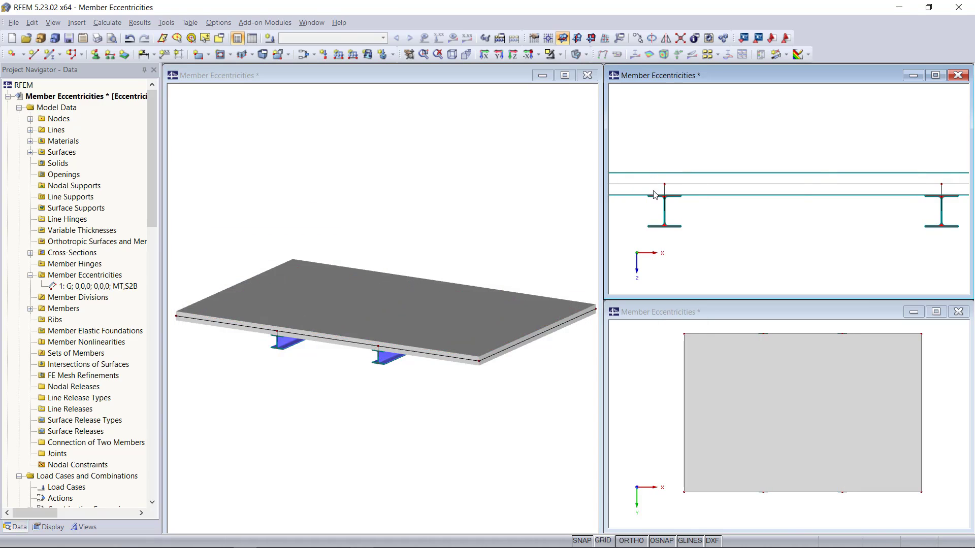
scroll(655, 222, "up", 1)
scroll(653, 222, "up", 2)
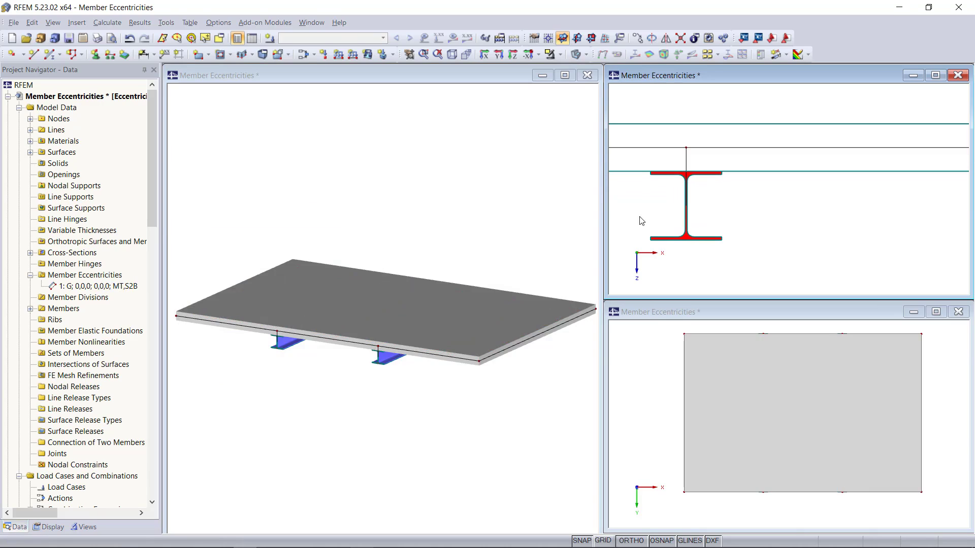
scroll(375, 374, "up", 4)
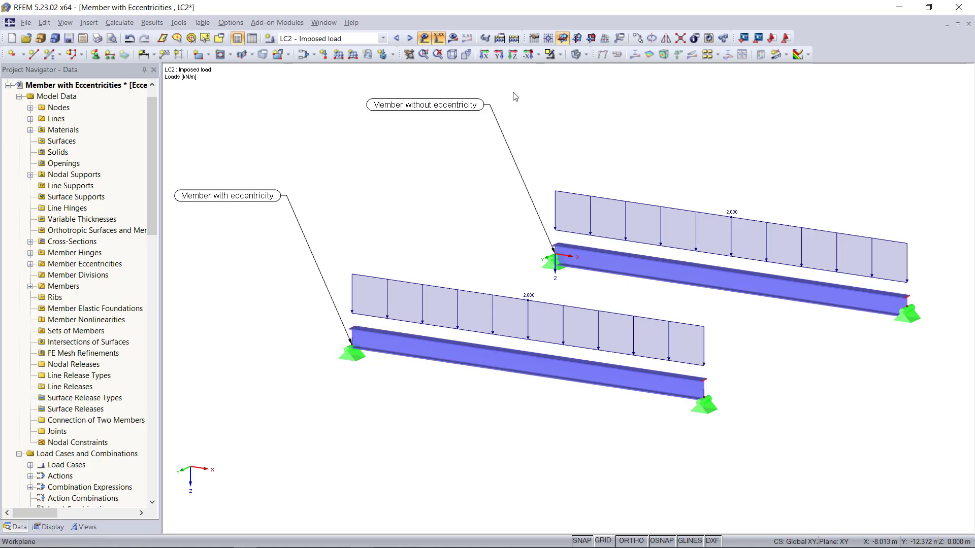
Step: Compare the support connections of the members with and without eccentricity in wireframe display
left_click(577, 55)
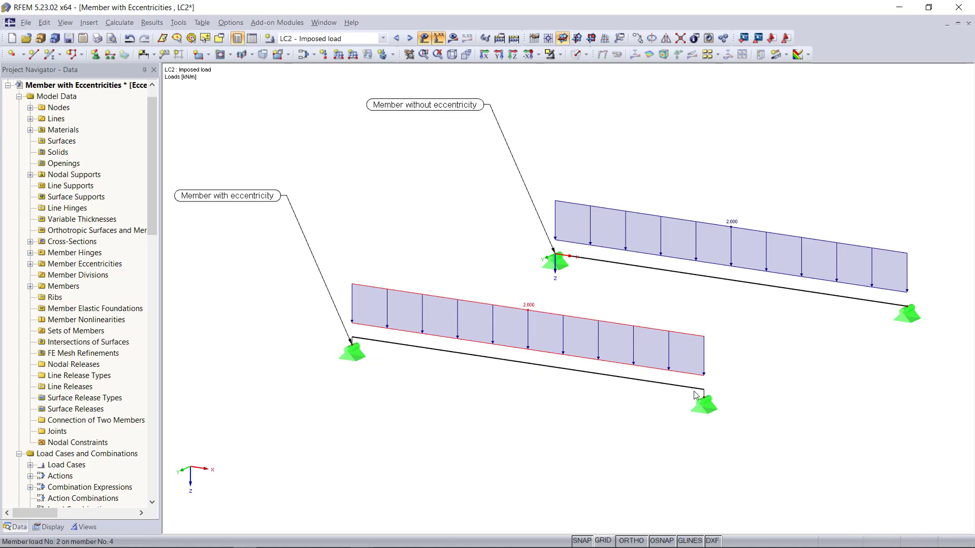
scroll(697, 384, "up", 4)
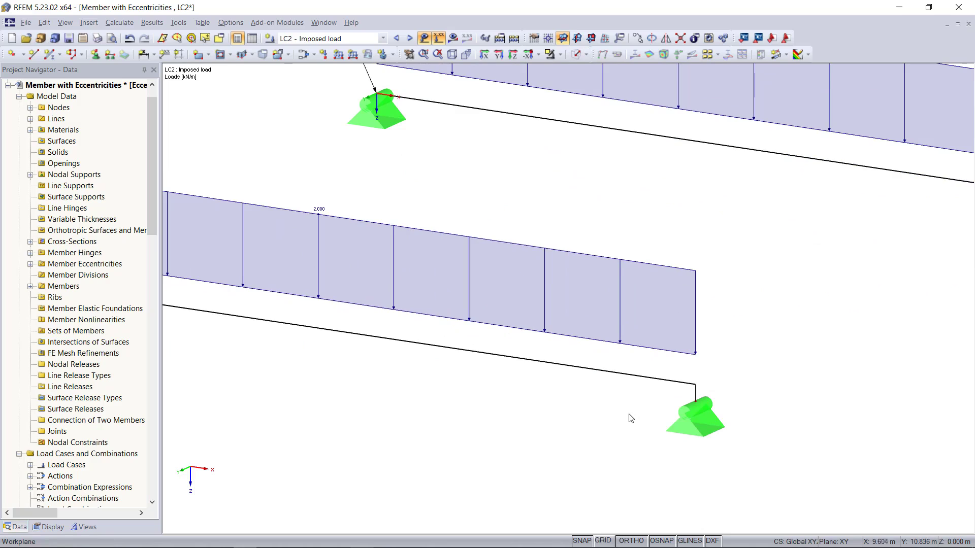
scroll(590, 402, "down", 4)
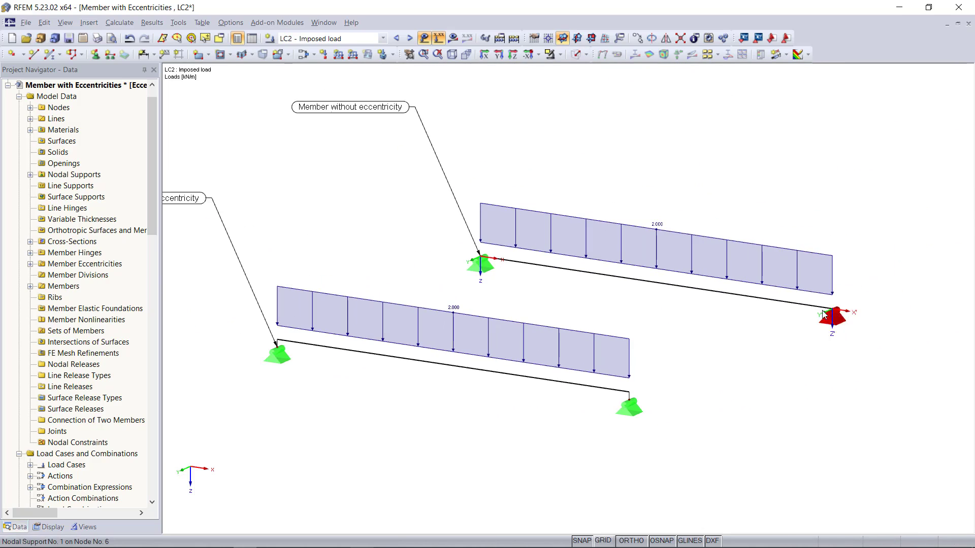
scroll(843, 319, "up", 2)
scroll(843, 319, "up", 3)
scroll(858, 321, "down", 4)
left_click(452, 54)
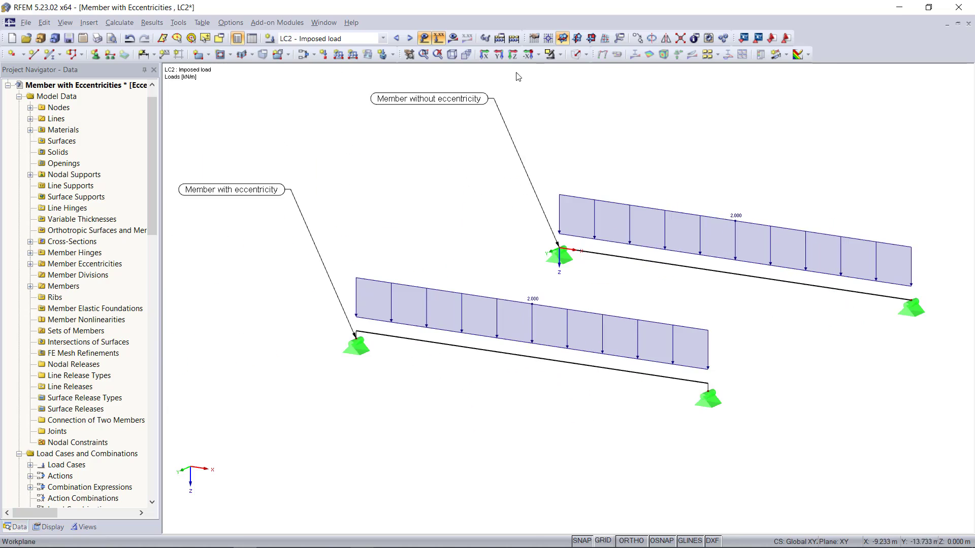
Step: Return the members to solid rendering and calculate the results of load case LC2 - Imposed load
left_click(576, 54)
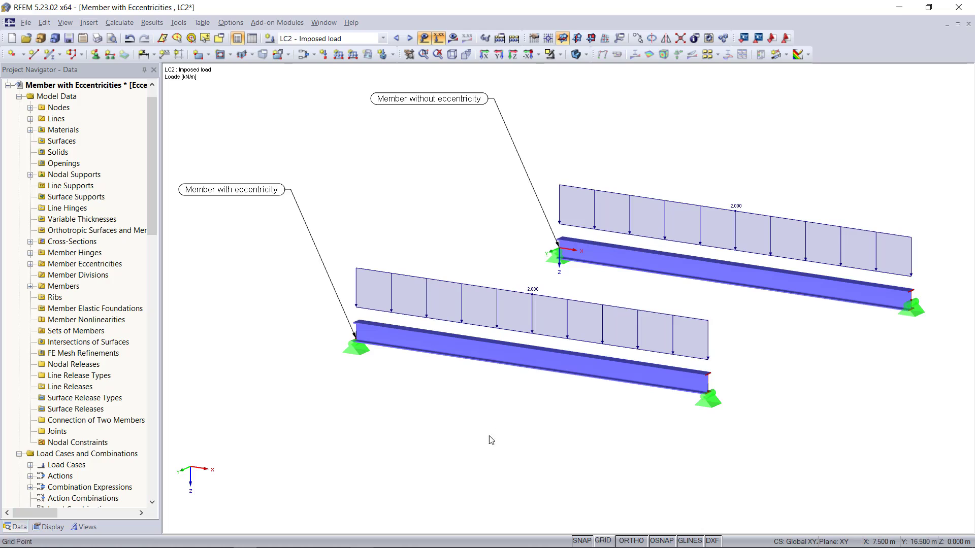
left_click(453, 38)
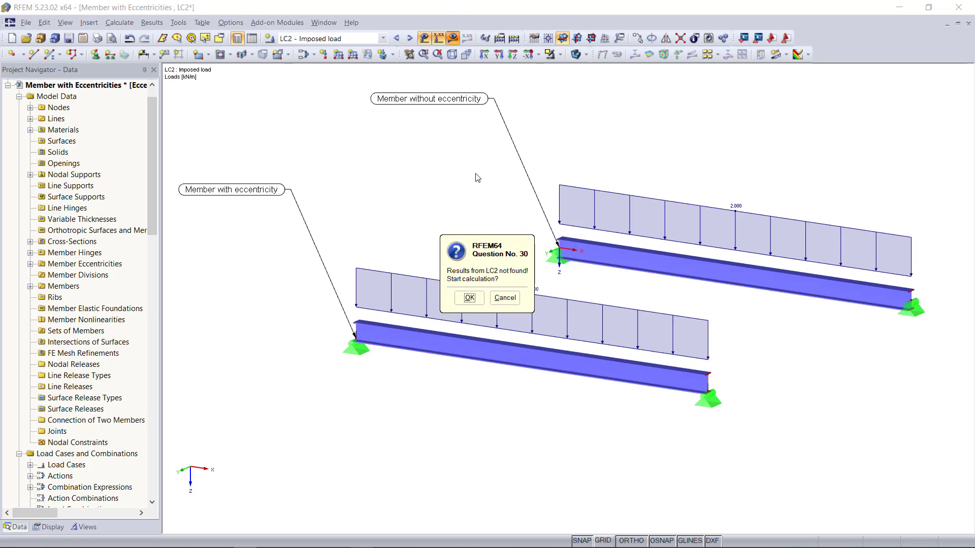
left_click(471, 299)
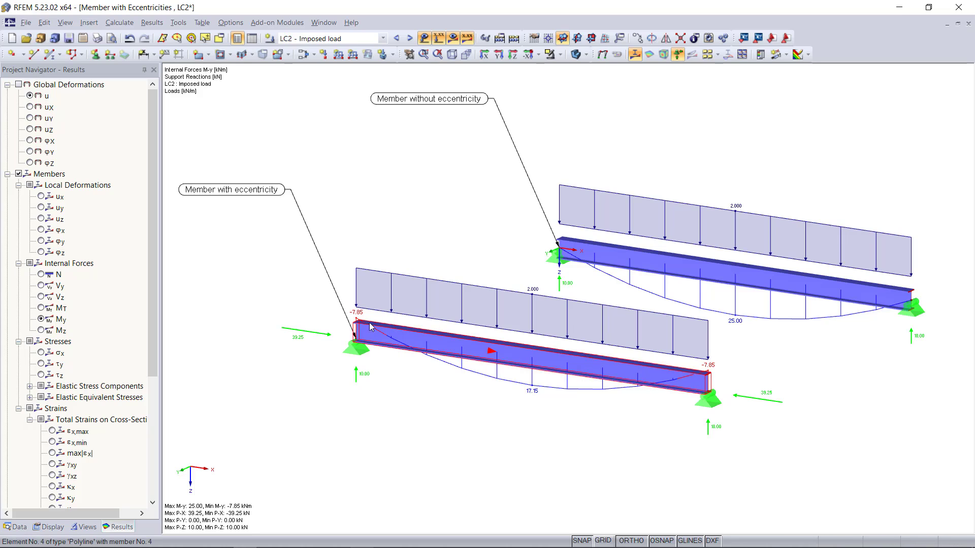
Step: Examine the My moment diagrams and support reactions of both members in wireframe display, including the eccentric member's end support
left_click(575, 55)
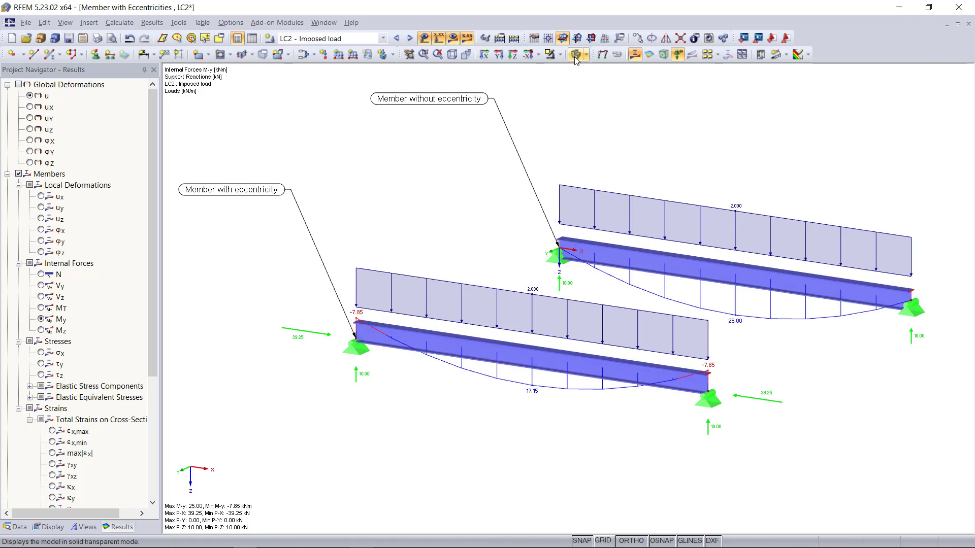
left_click(575, 56)
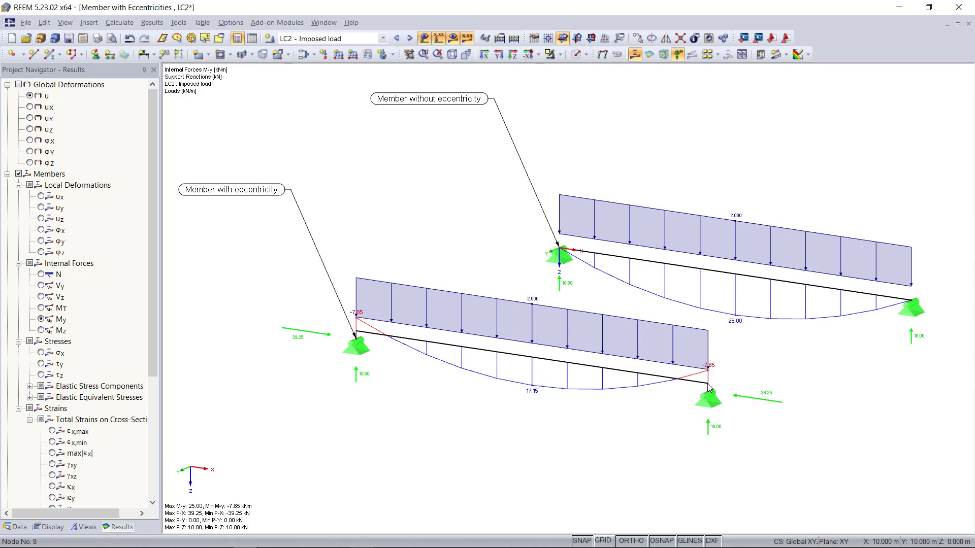
scroll(710, 389, "up", 3)
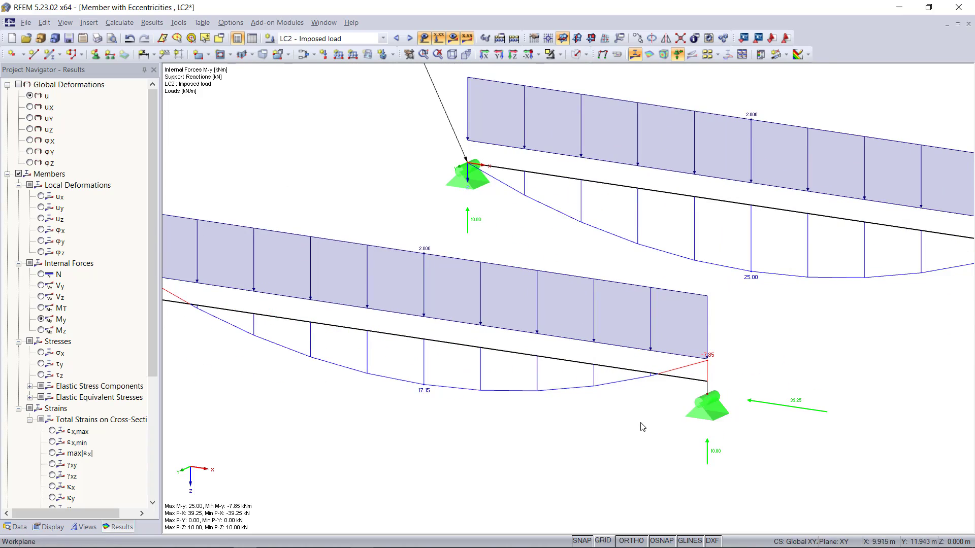
scroll(642, 427, "down", 3)
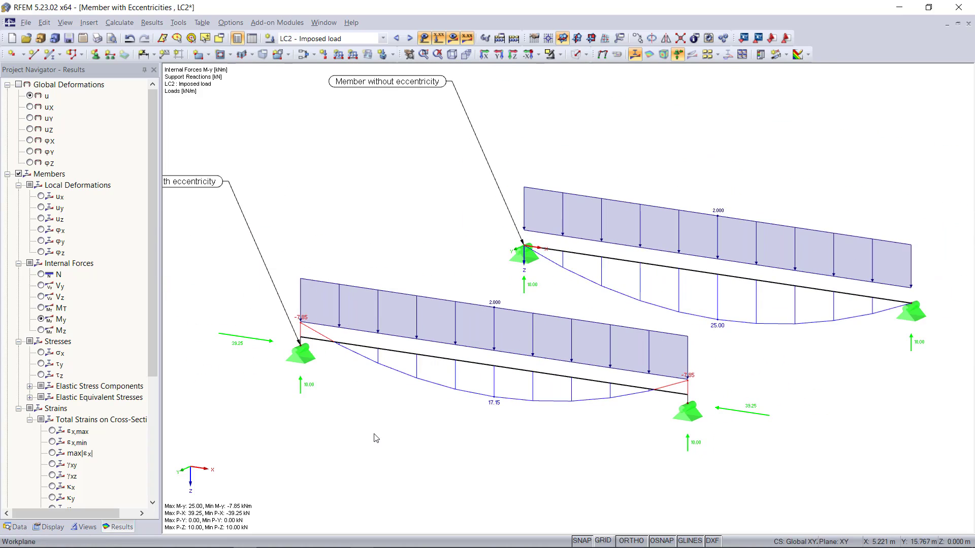